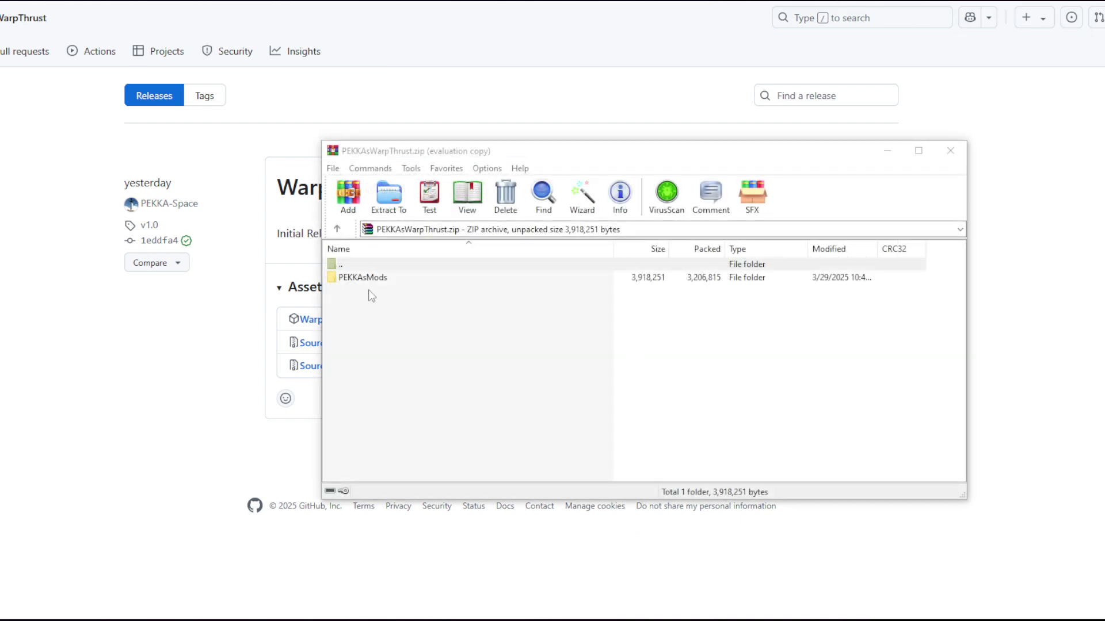
# Step: Open the PEKKAsMods folder in the archive and view the contents of its Parts\Falcon9 subfolder
pyautogui.click(369, 279)
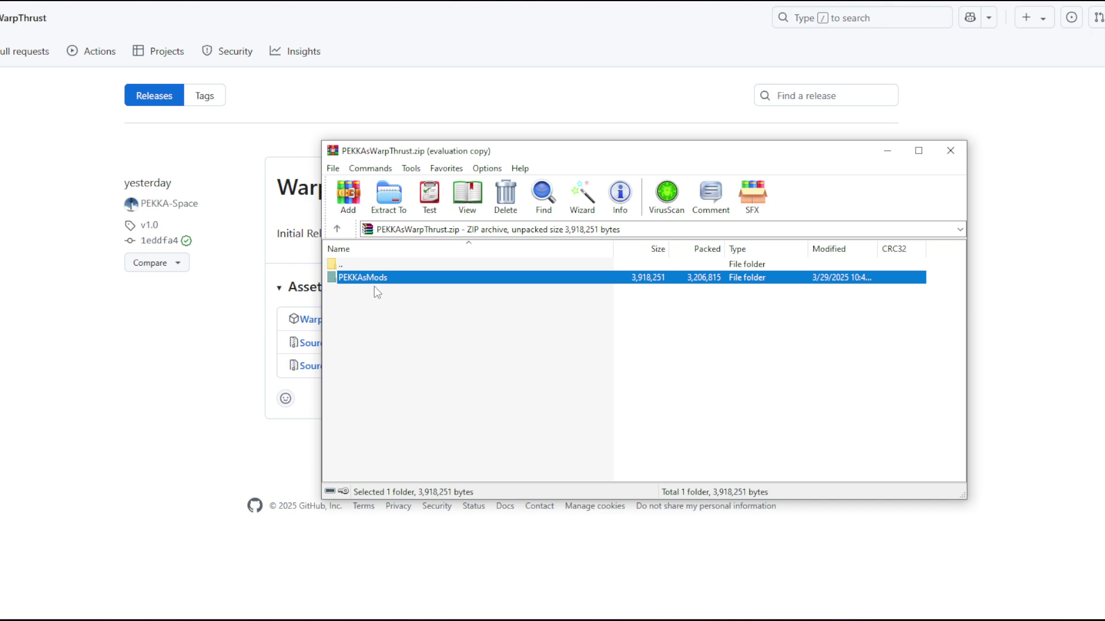
pyautogui.doubleClick(374, 281)
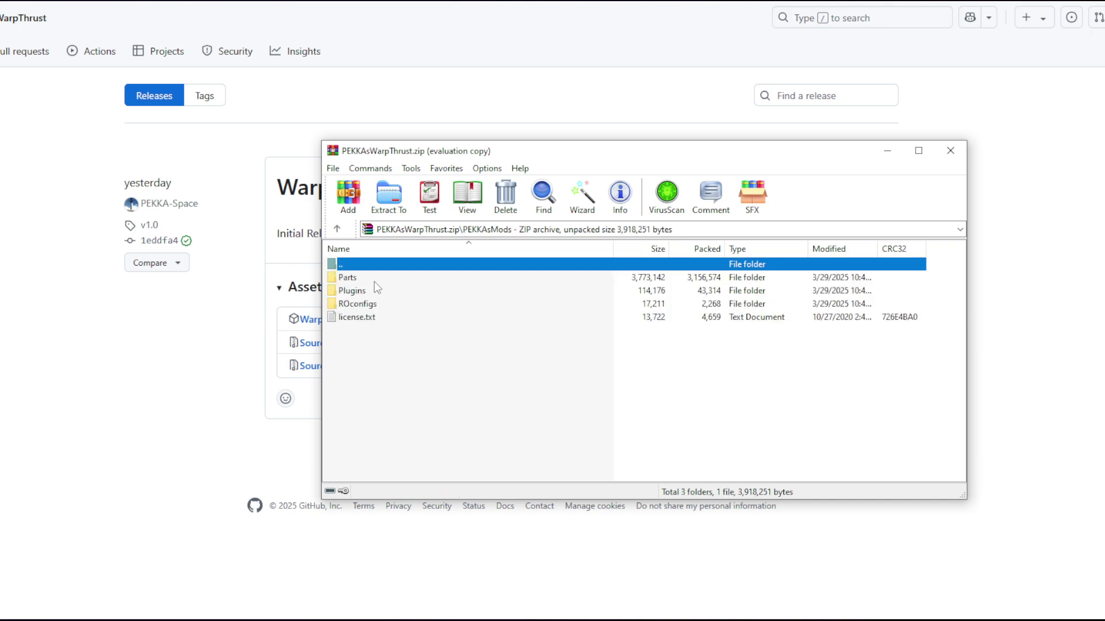
pyautogui.doubleClick(357, 280)
pyautogui.doubleClick(359, 279)
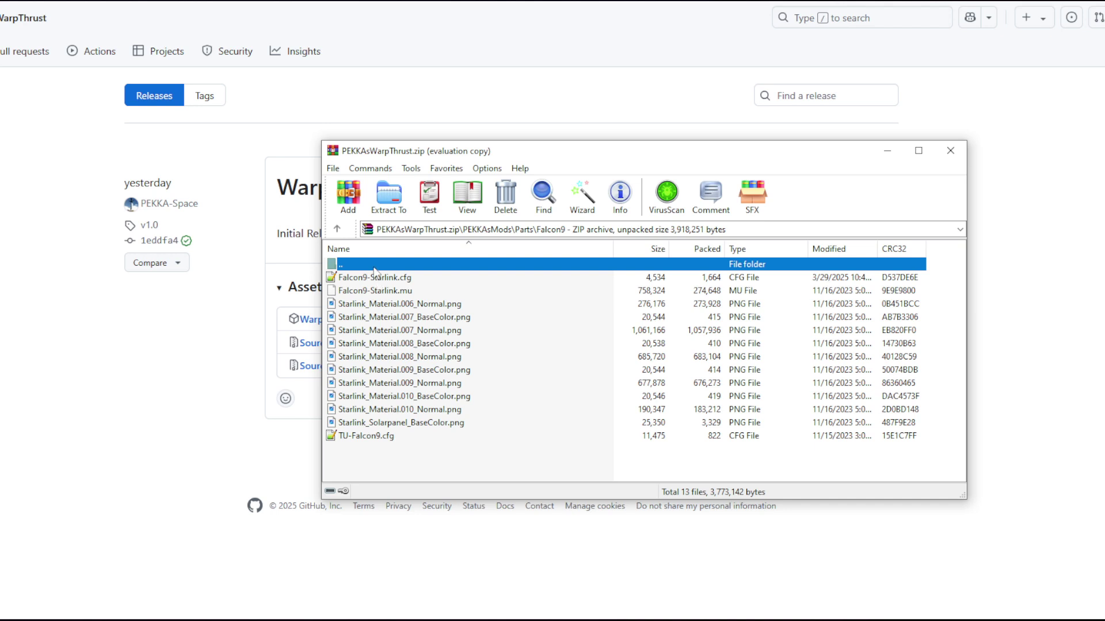
# Step: Go back up to PEKKAsMods, open its Plugins folder and select WarpThrust.dll
pyautogui.doubleClick(374, 266)
pyautogui.doubleClick(385, 264)
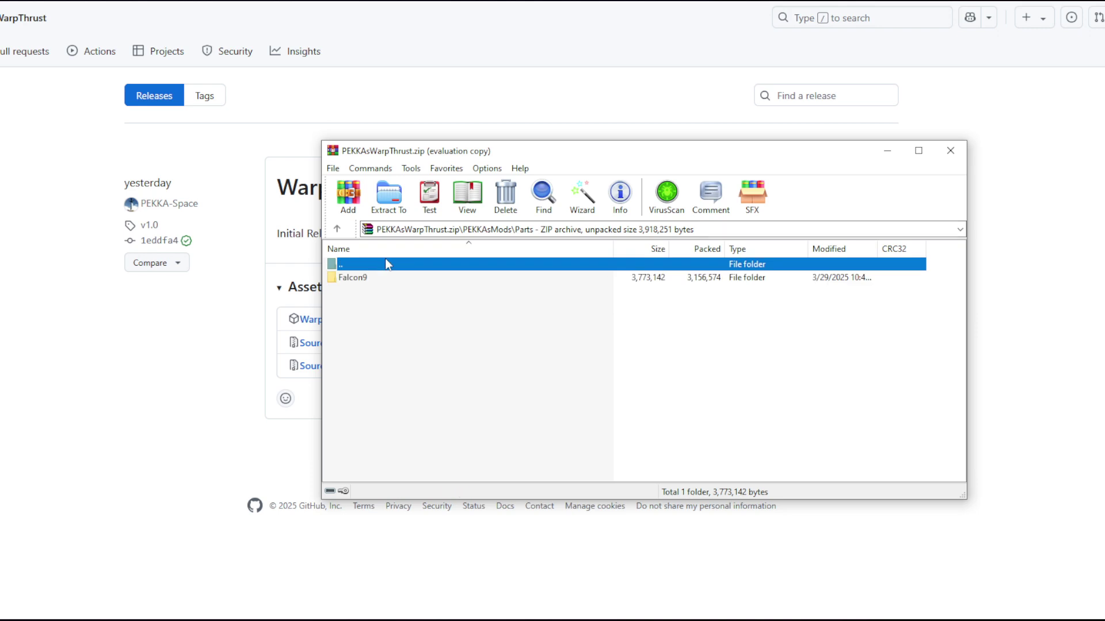
pyautogui.doubleClick(364, 293)
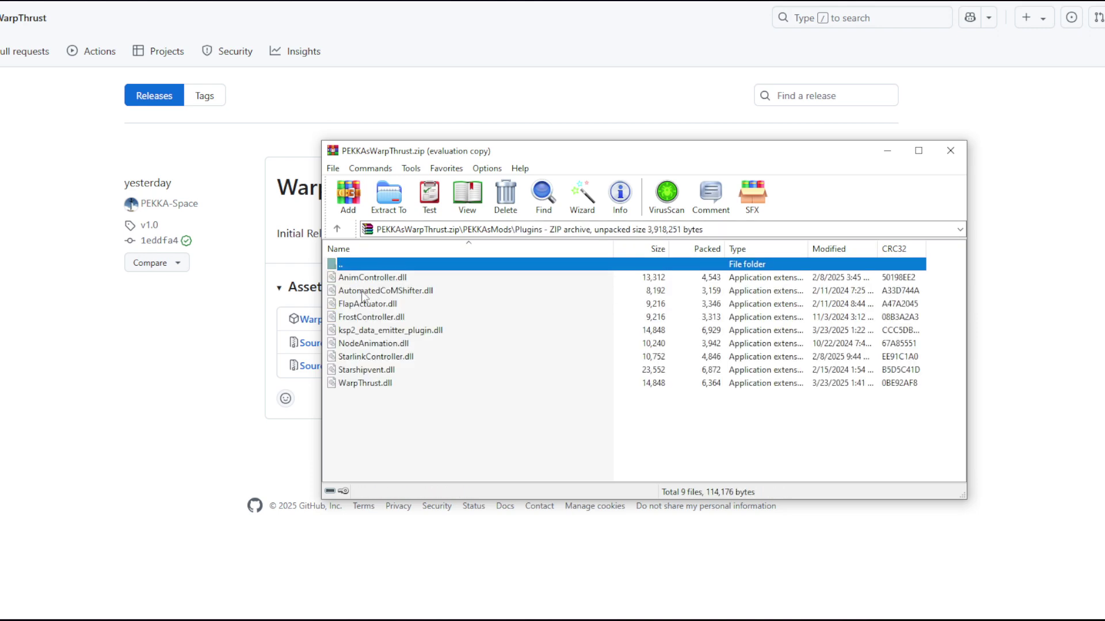
pyautogui.click(363, 385)
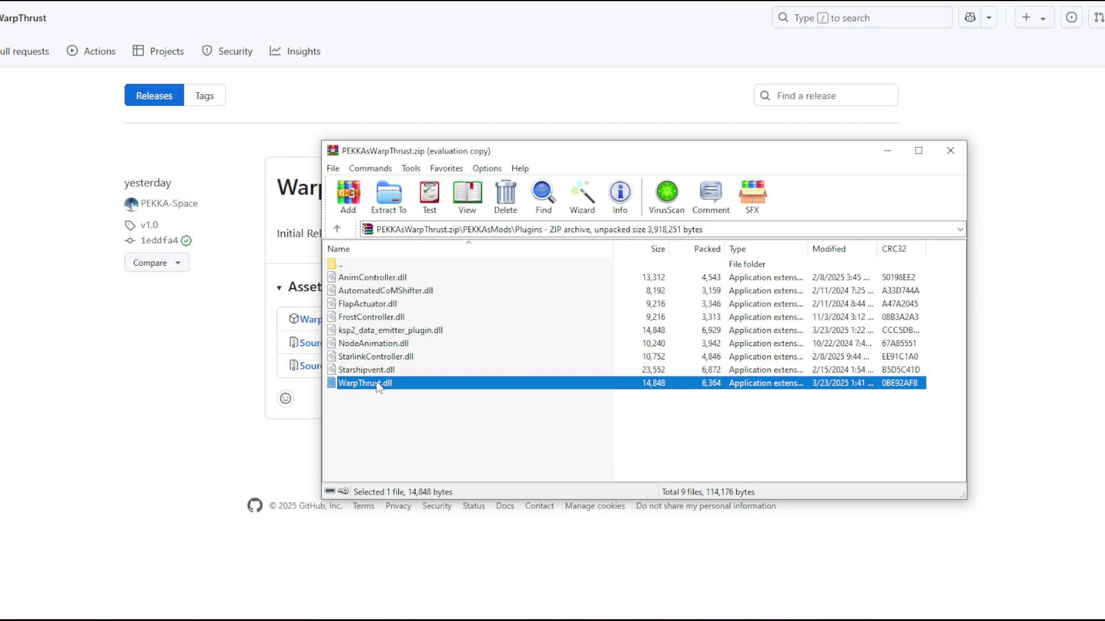
pyautogui.hotkey('alt', 'Tab')
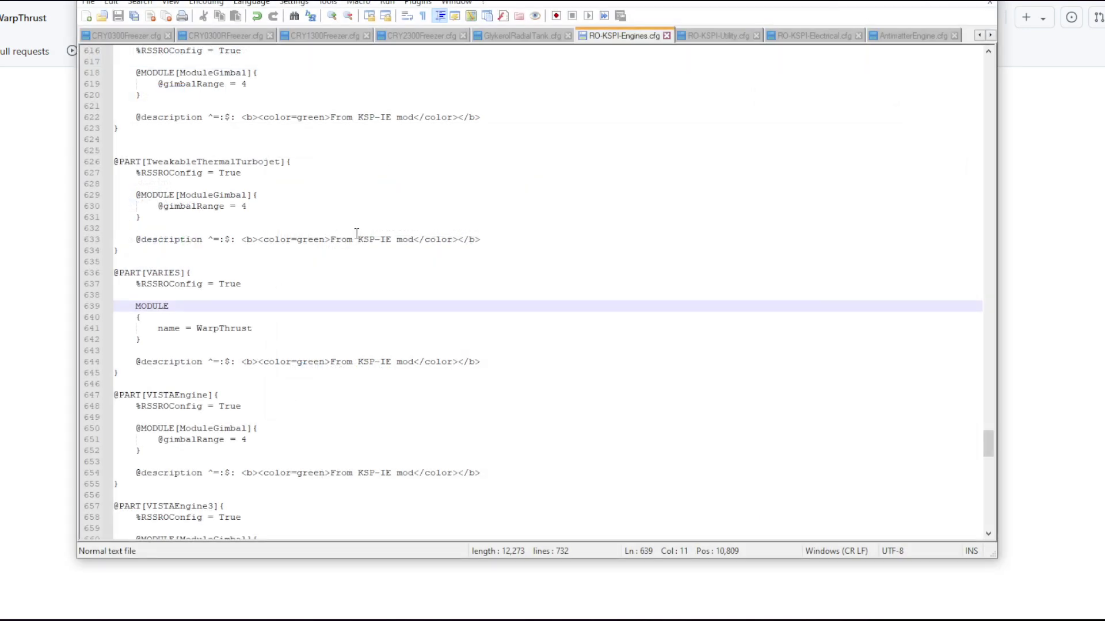
pyautogui.click(306, 251)
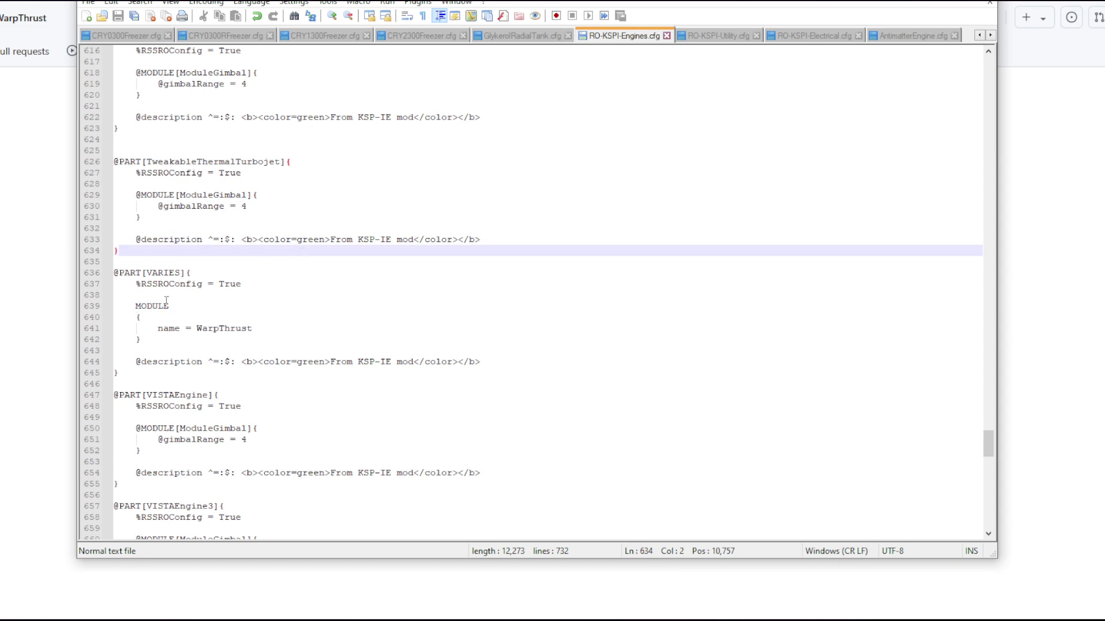
pyautogui.click(170, 283)
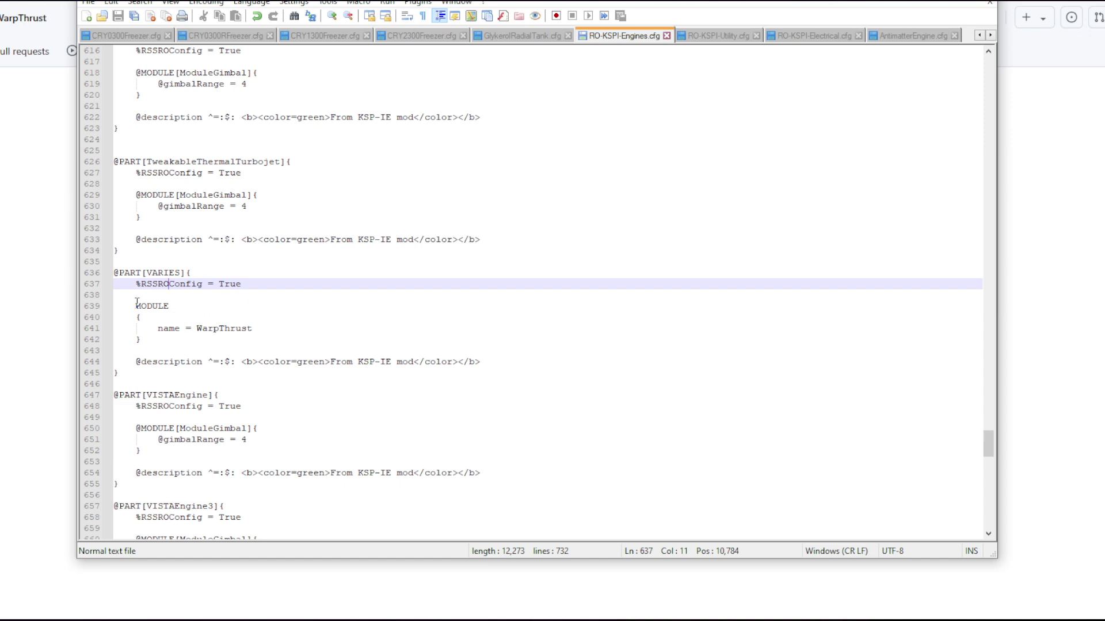
pyautogui.moveTo(136, 306); pyautogui.dragTo(160, 340)
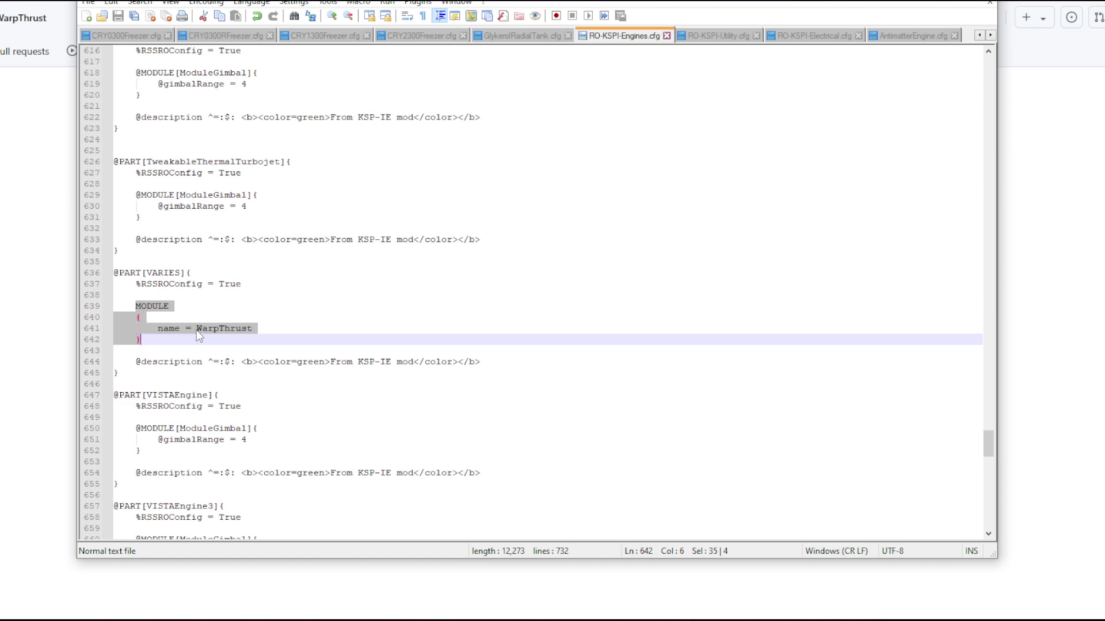
pyautogui.click(152, 342)
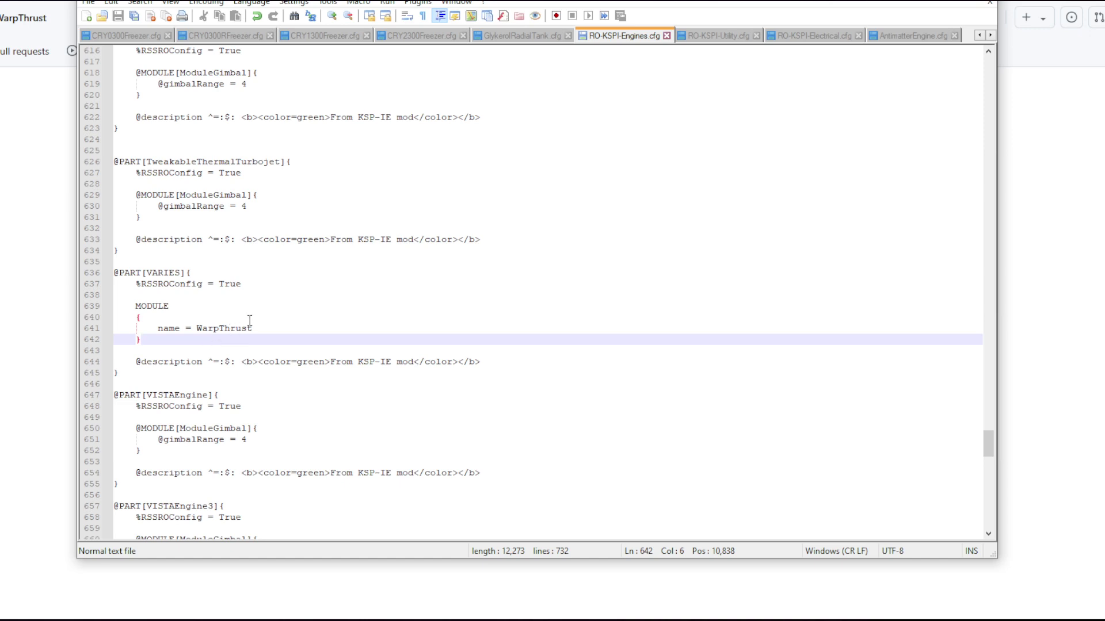
pyautogui.moveTo(135, 306); pyautogui.dragTo(147, 338)
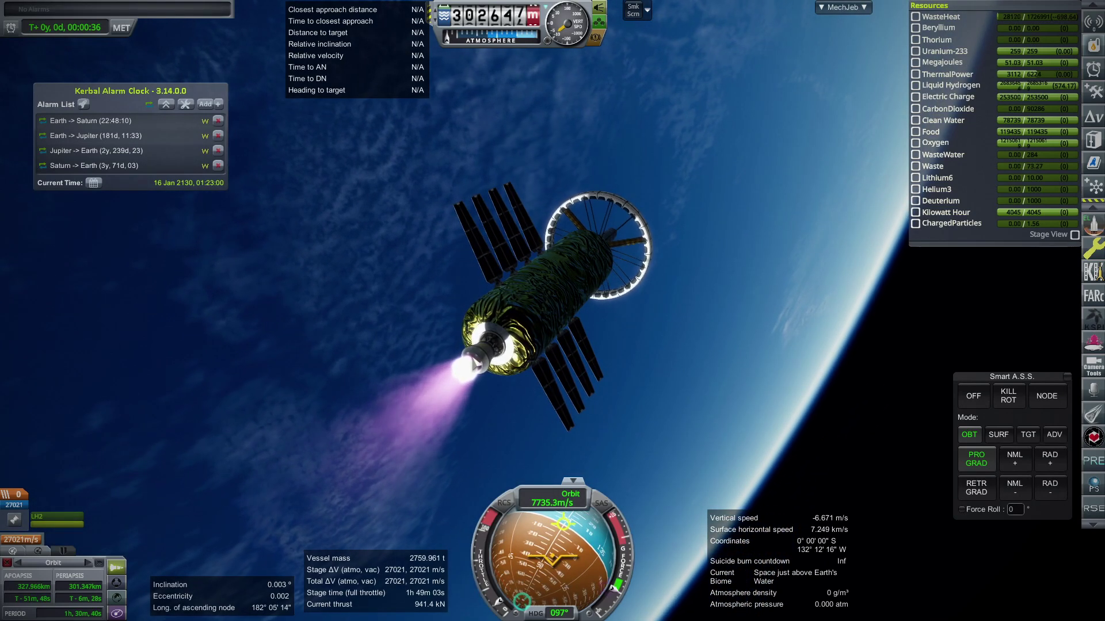
# Step: Switch to Kerbal Space Program, inspect the Closed Cycle Gas Core Engine's WarpThrust options, and view the ship from other angles
pyautogui.rightClick(476, 359)
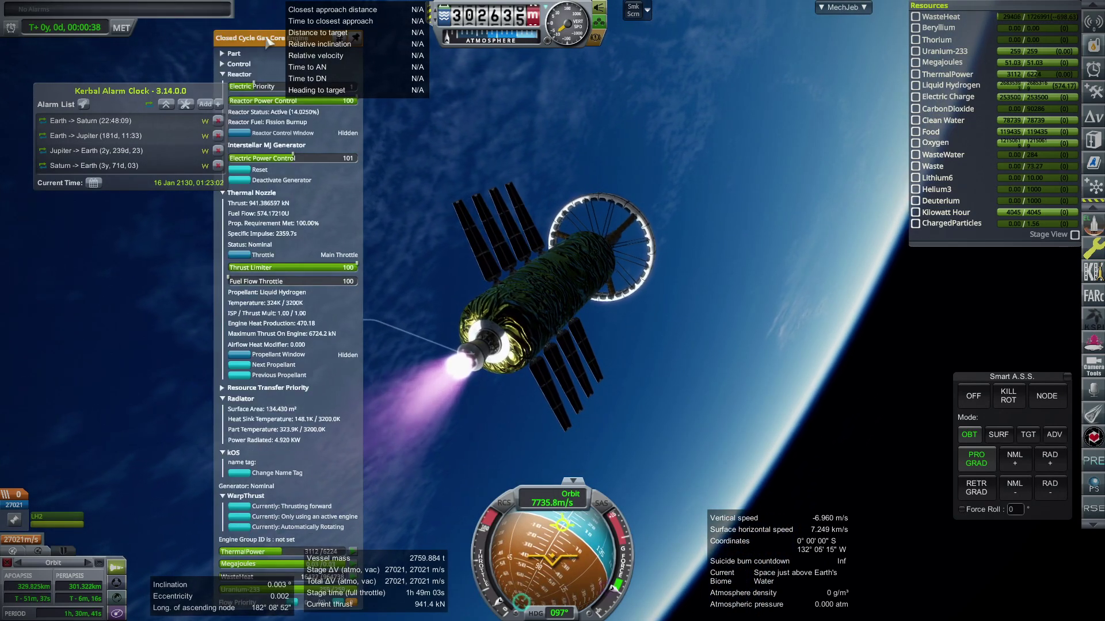
pyautogui.moveTo(278, 132); pyautogui.dragTo(617, 132)
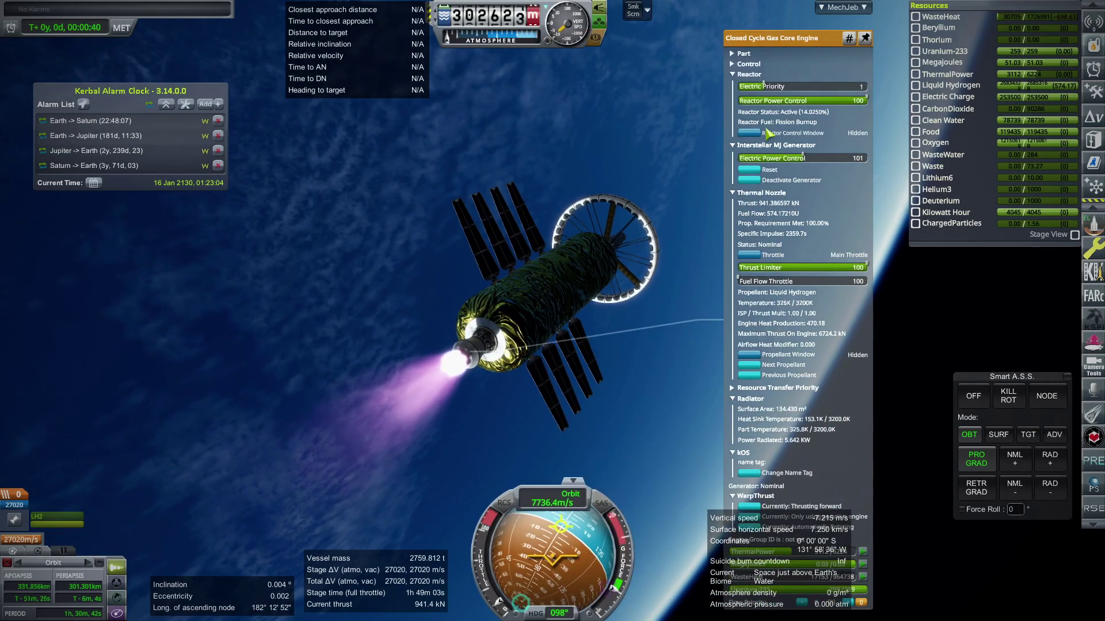
pyautogui.click(673, 145)
pyautogui.press('v')
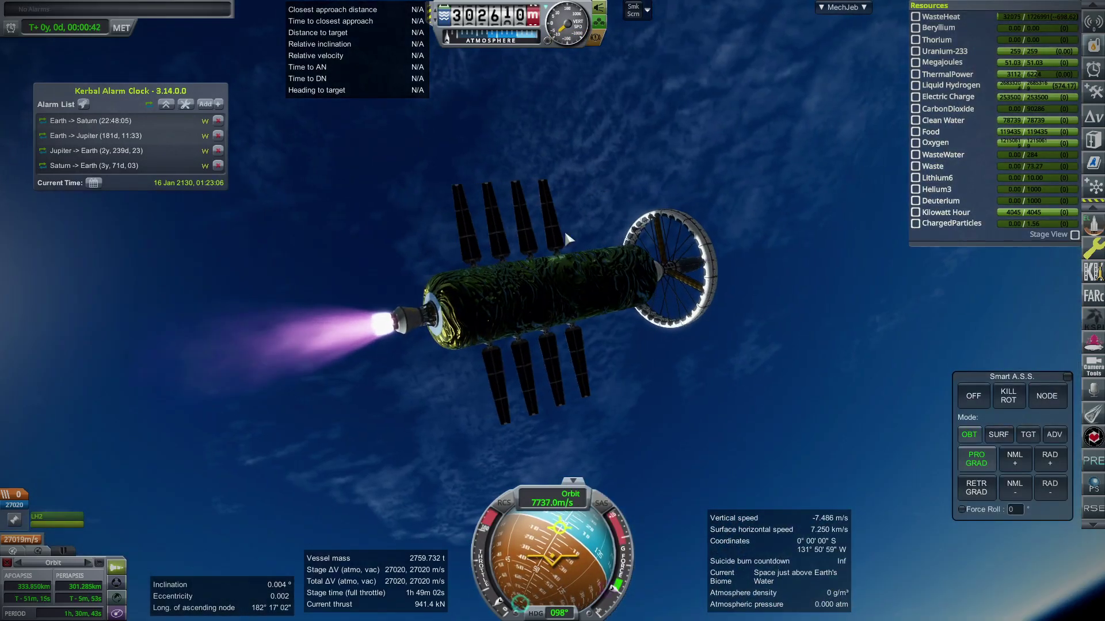
pyautogui.scroll(2, 422, 396)
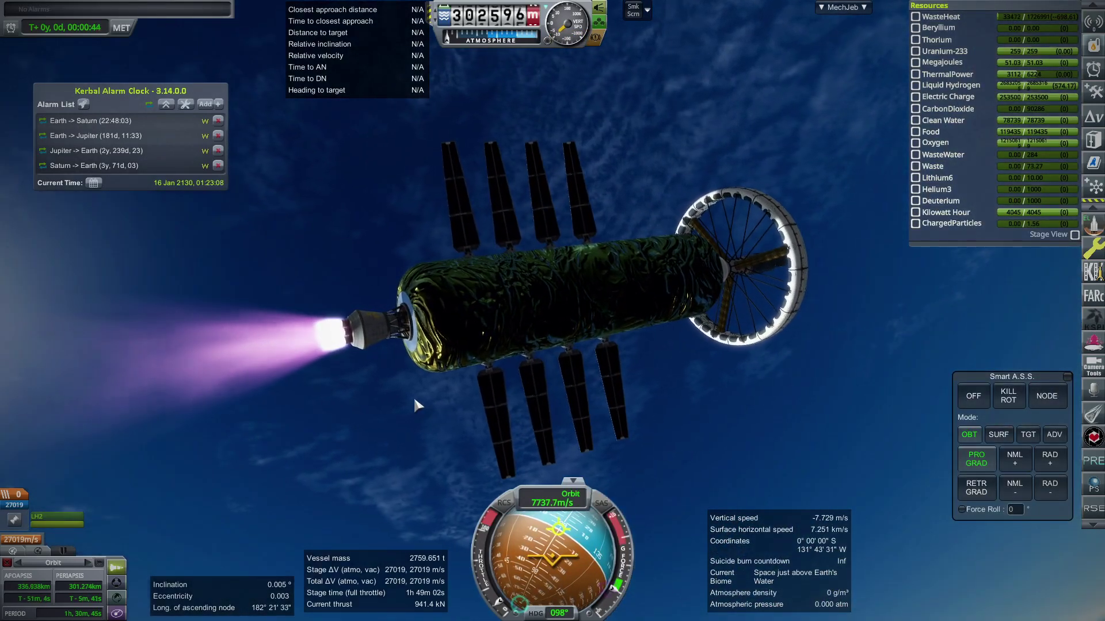
pyautogui.moveTo(411, 386); pyautogui.dragTo(910, 394)
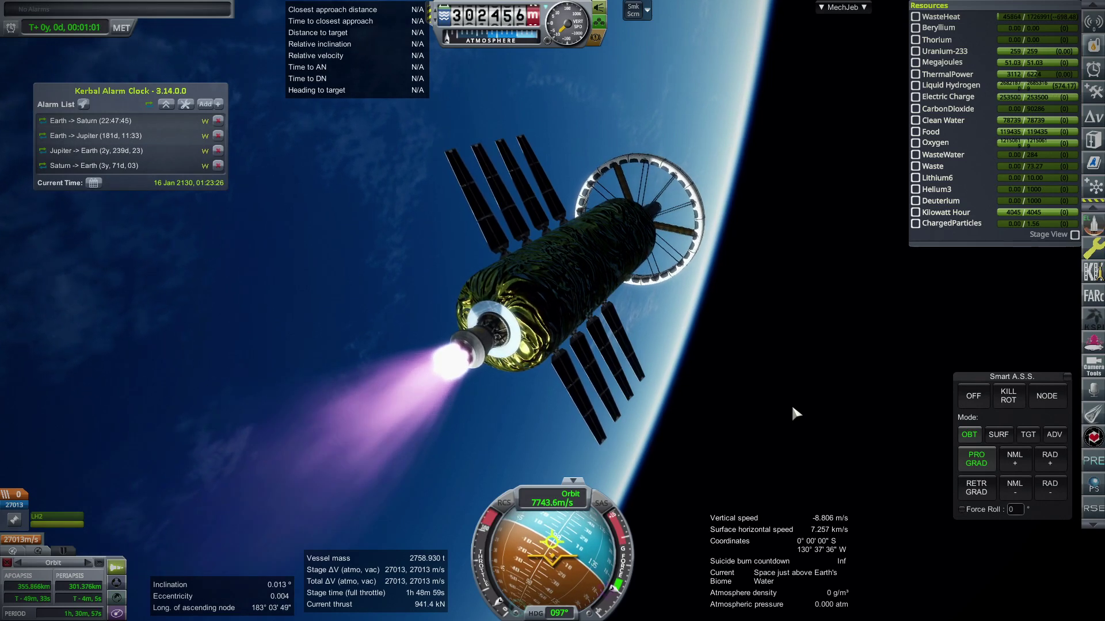
# Step: Turn off Smart A.S.S. and check the automatic rotation option in the engine's WarpThrust settings
pyautogui.click(967, 397)
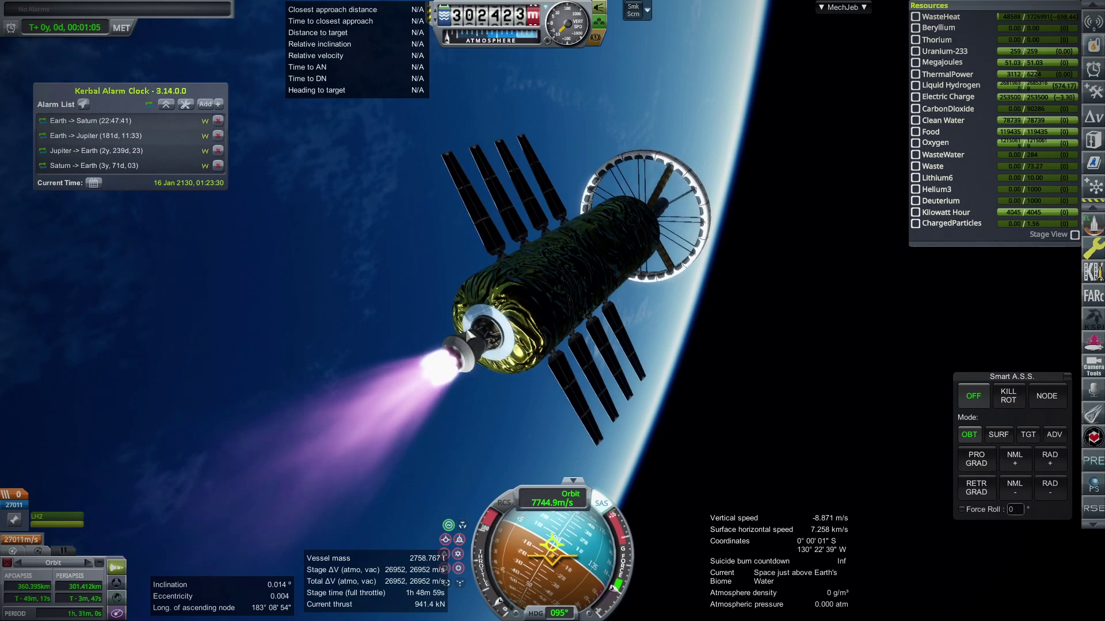
pyautogui.rightClick(454, 349)
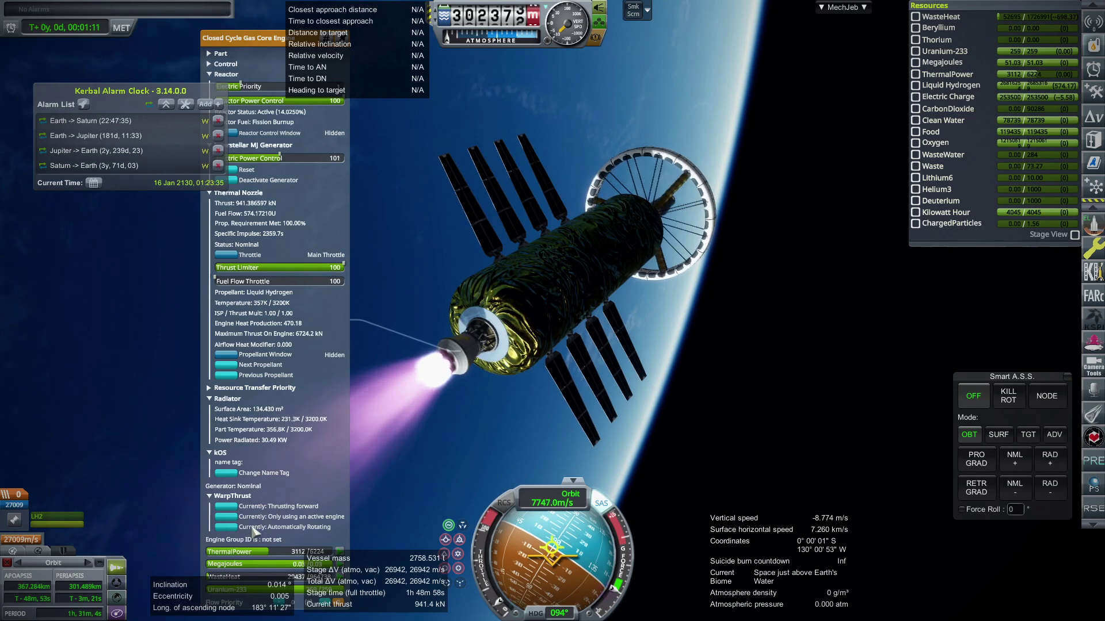
pyautogui.click(789, 394)
# Step: Set the ship's SAS to hold the prograde direction
pyautogui.moveTo(820, 364); pyautogui.dragTo(749, 400)
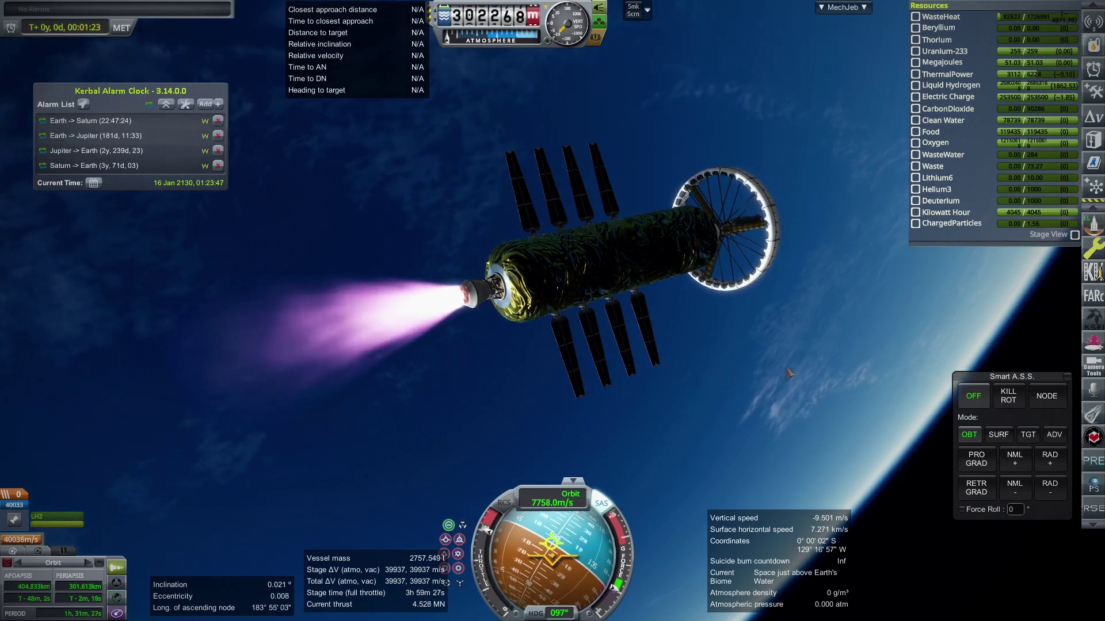
pyautogui.moveTo(805, 357); pyautogui.dragTo(834, 371)
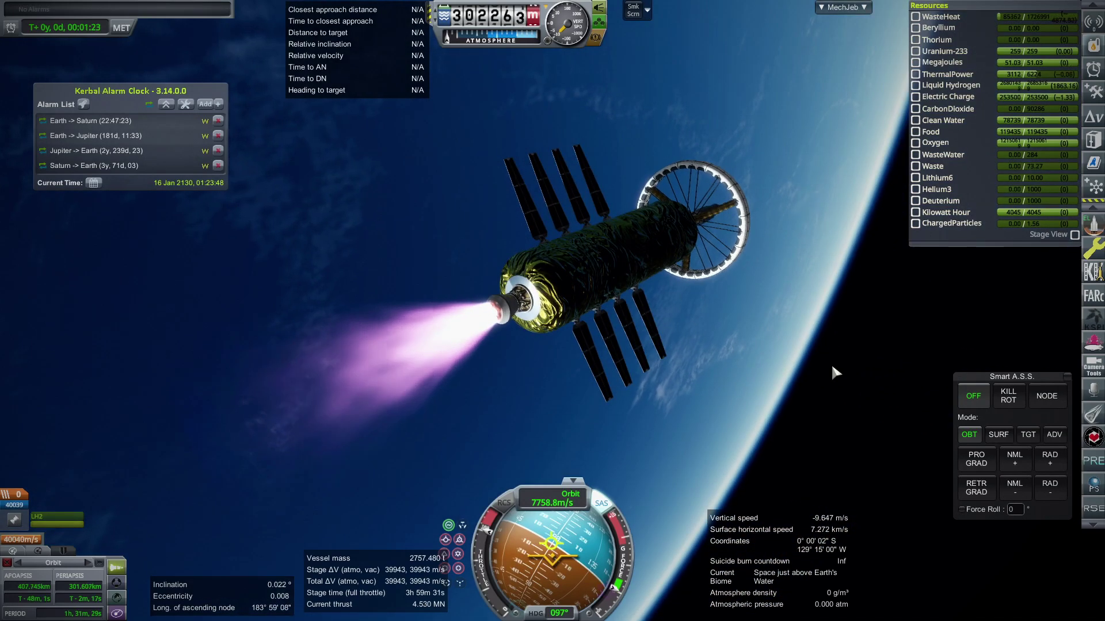
pyautogui.click(445, 539)
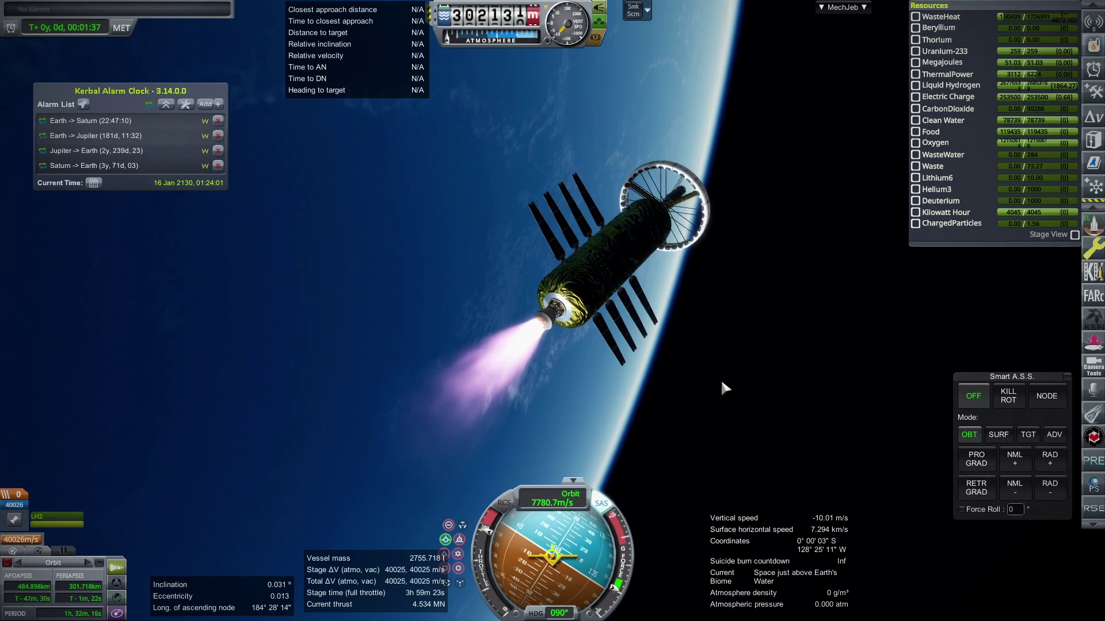
# Step: Raise time warp to 10x with the engine still firing and show the orbit in map view
pyautogui.press('.')
pyautogui.press('.')
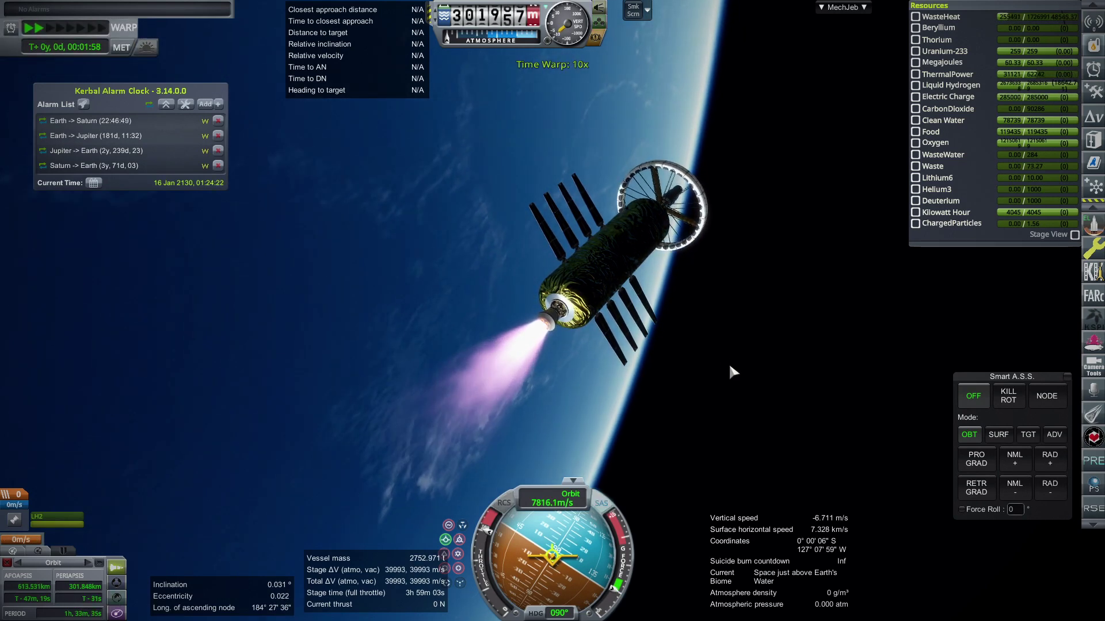
pyautogui.press('m')
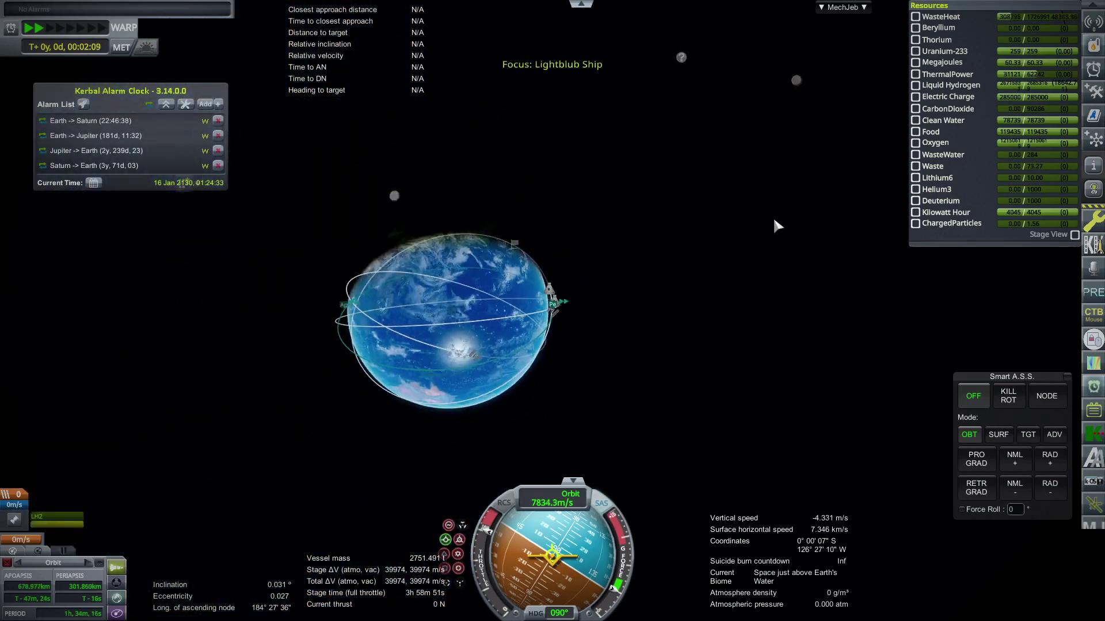
pyautogui.moveTo(772, 216); pyautogui.dragTo(655, 384)
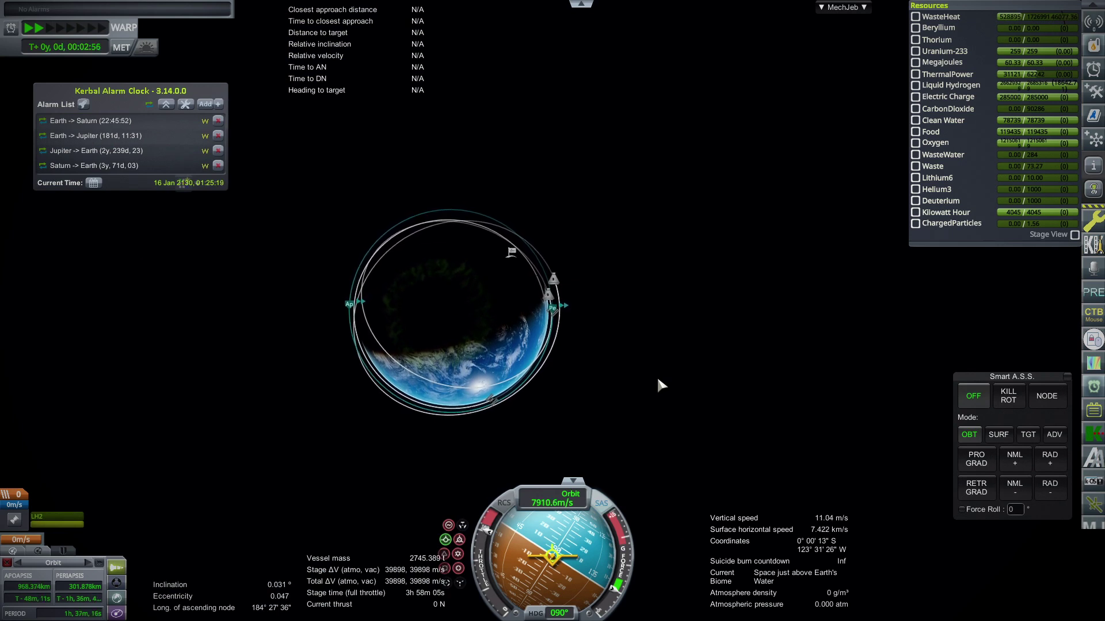
# Step: Raise time warp two more levels during the burn until the orbit becomes an escape trajectory, and return to 1x
pyautogui.press('.')
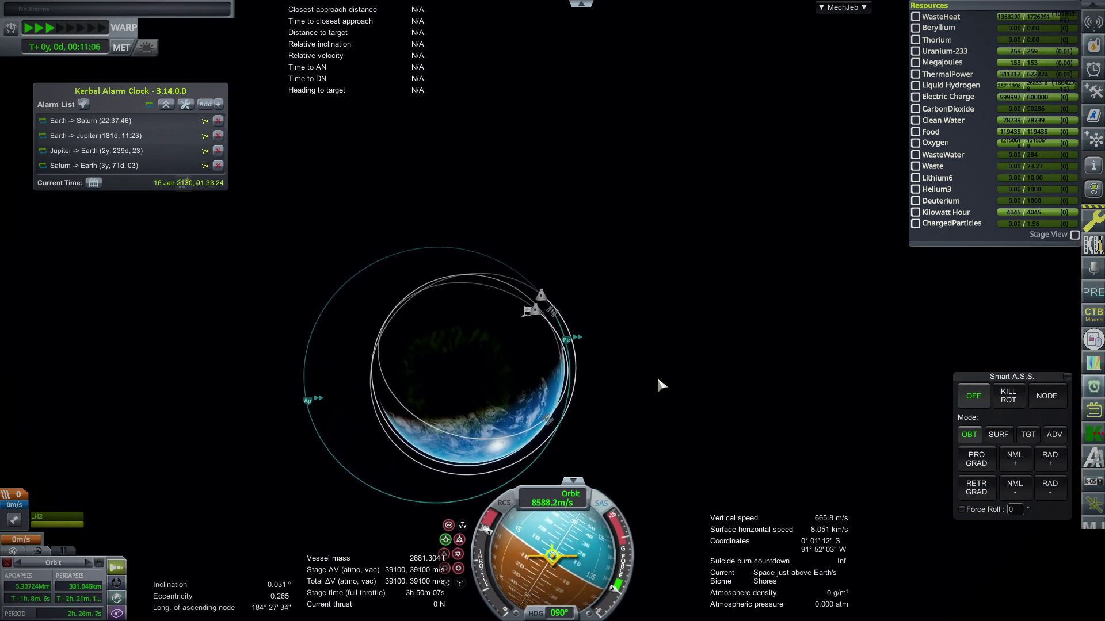
pyautogui.scroll(-4, 657, 381)
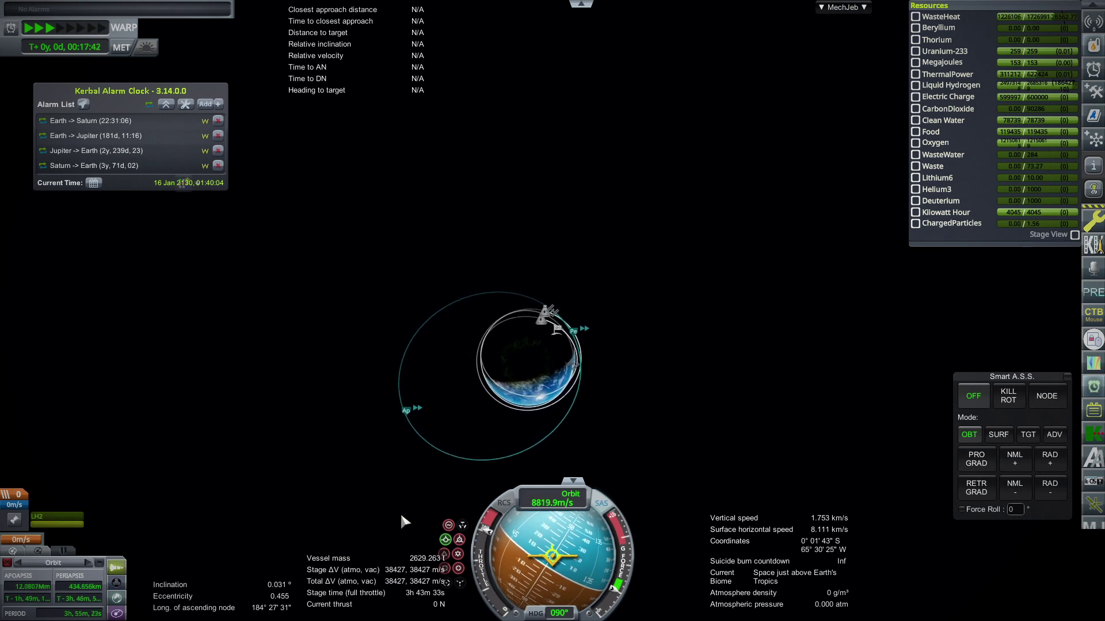
pyautogui.moveTo(571, 330)
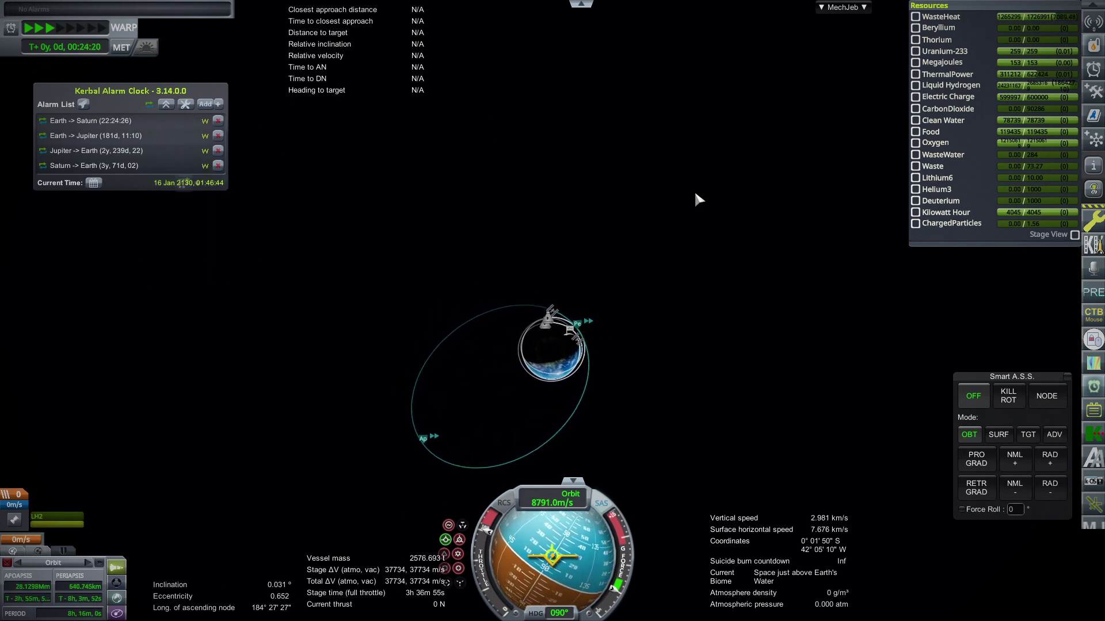
pyautogui.press('.')
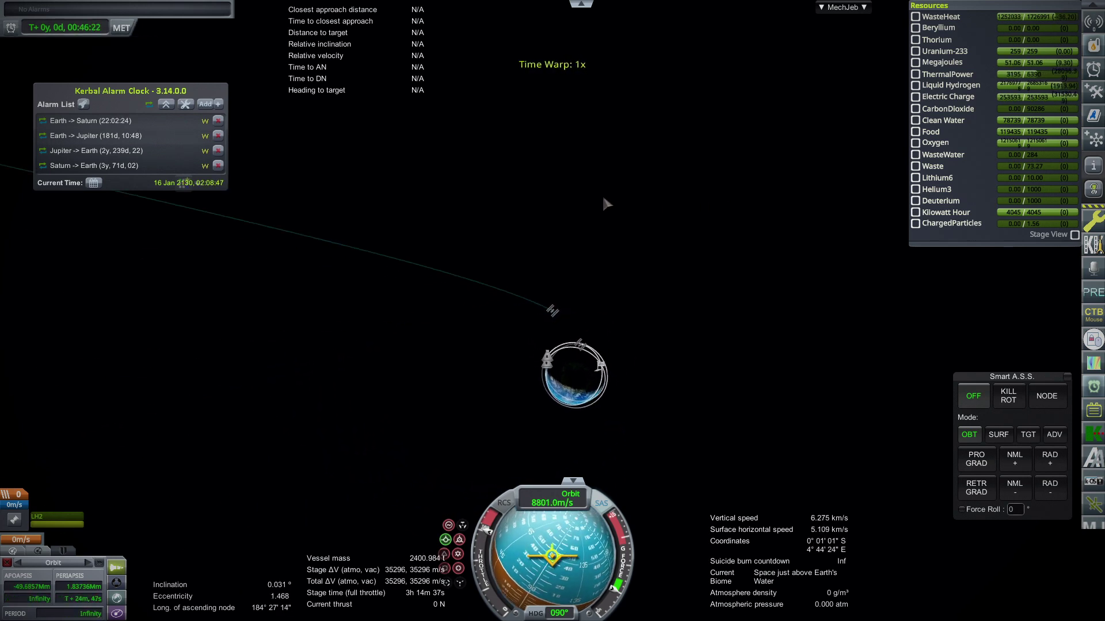
# Step: Return from map view to the flight view and look around the thrusting ship
pyautogui.press('m')
pyautogui.moveTo(744, 242); pyautogui.dragTo(461, 184)
pyautogui.moveTo(670, 224); pyautogui.dragTo(708, 186)
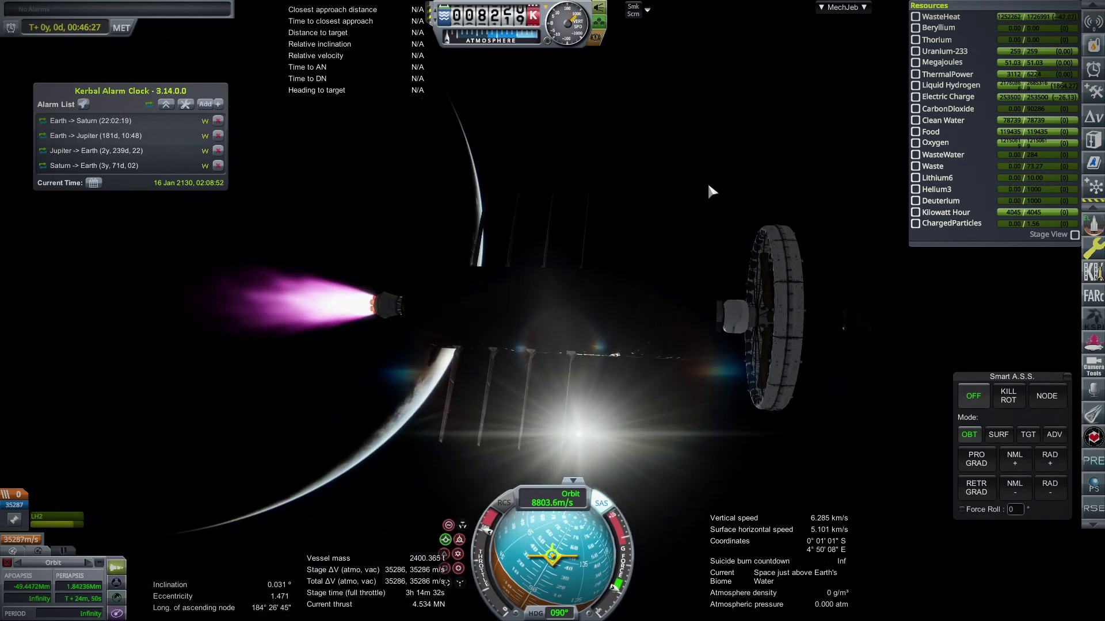
pyautogui.moveTo(750, 165); pyautogui.dragTo(796, 167)
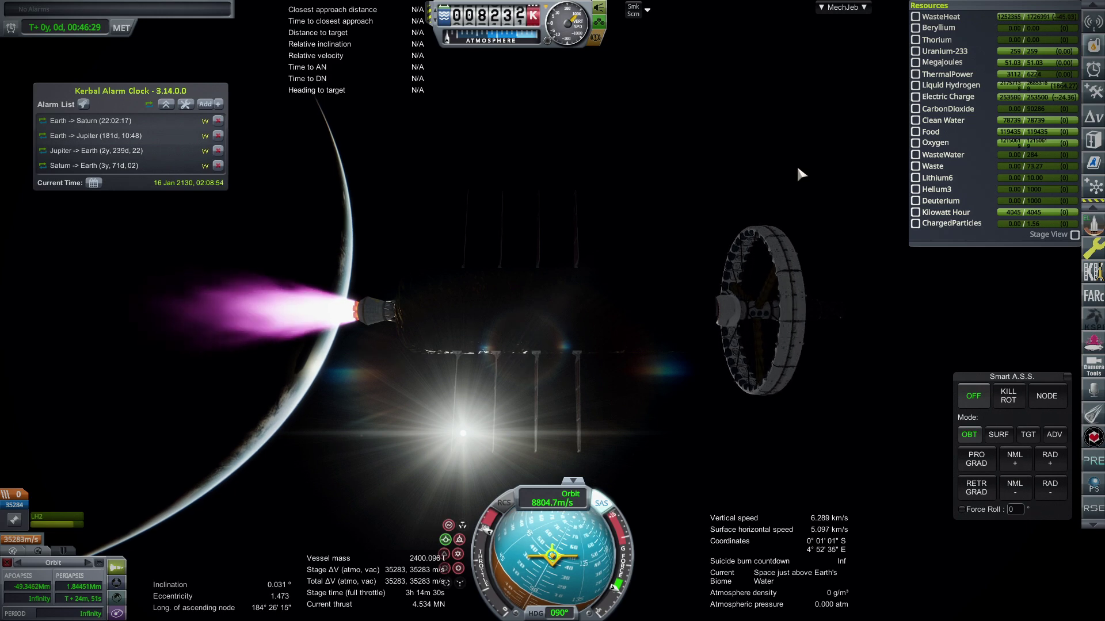